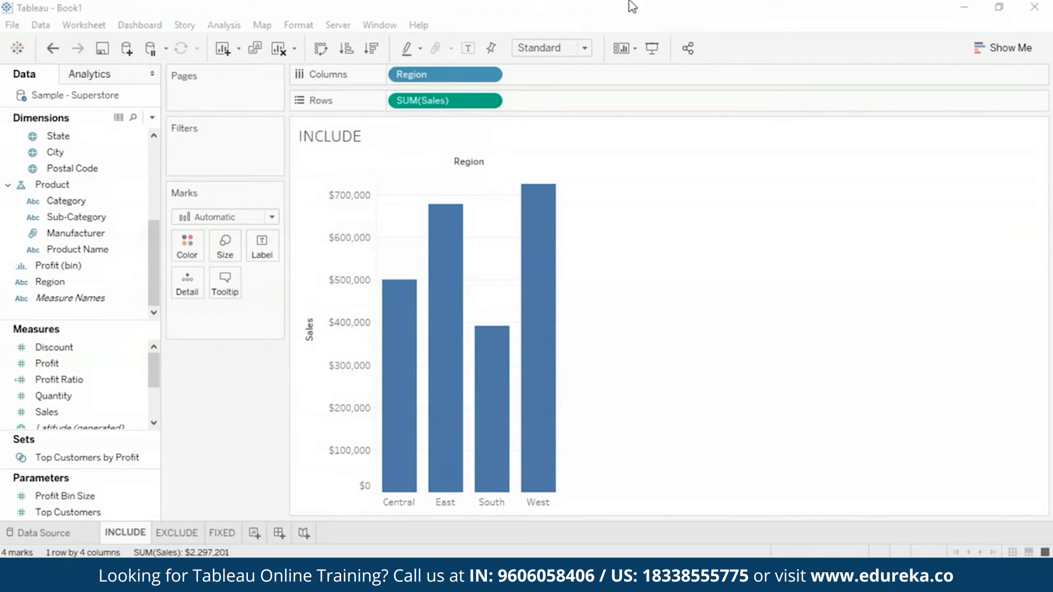
- Create a calculated field named Sales Per Customer with the formula {INCLUDE [Customer Name] : SUM([Sales])}
{"action": "left_click", "coordinate": [224, 25]}
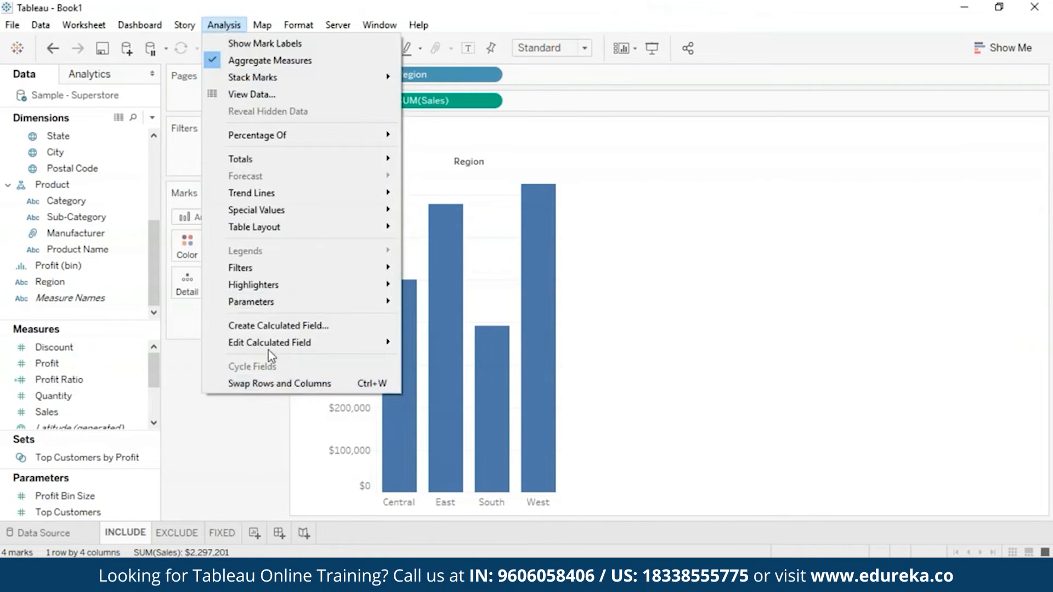
{"action": "left_click", "coordinate": [279, 326]}
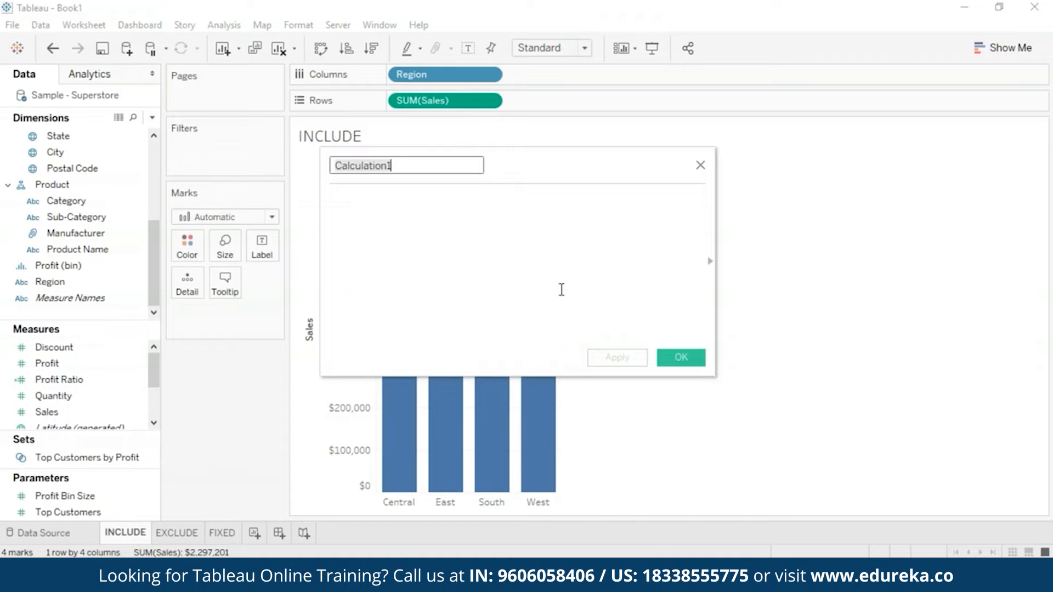
{"action": "key", "text": "BackSpace"}
{"action": "type", "text": "Sa"}
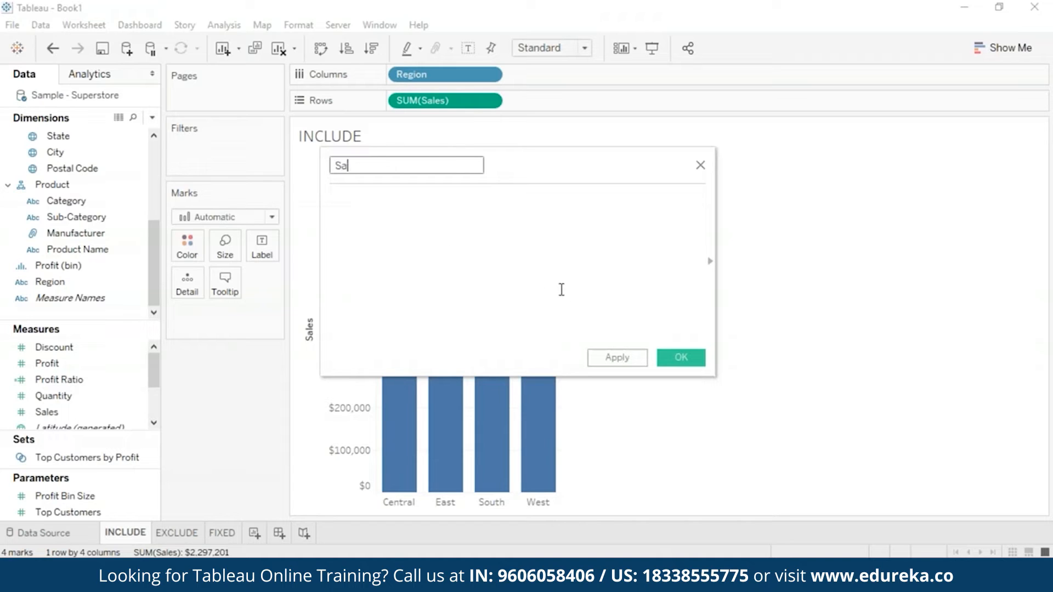
{"action": "type", "text": "les Per Customer"}
{"action": "left_click", "coordinate": [532, 245]}
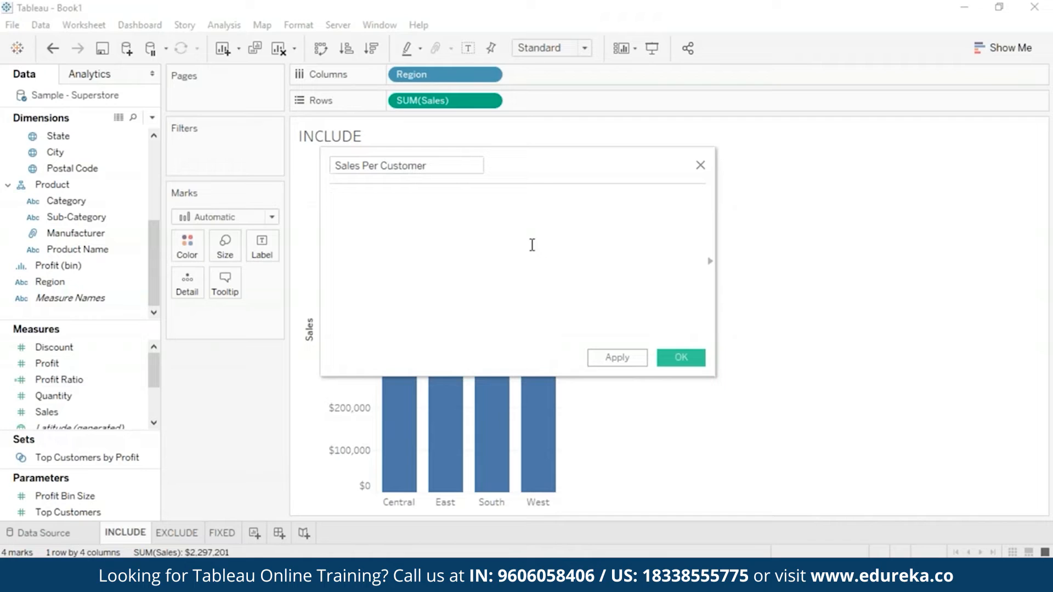
{"action": "type", "text": "{INCLUDE"}
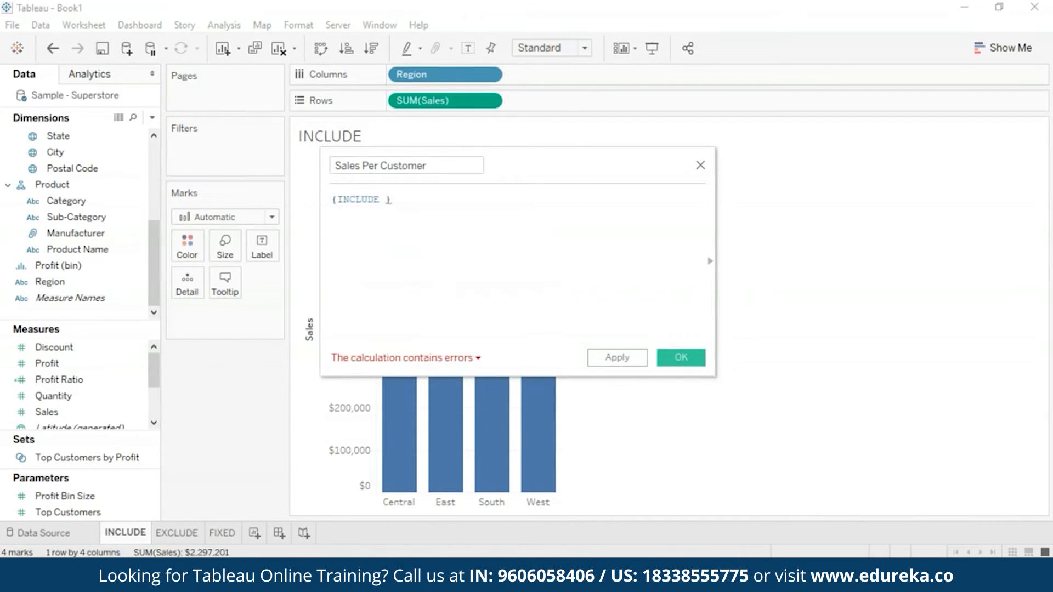
{"action": "type", "text": " [Customer Name] : SUM("}
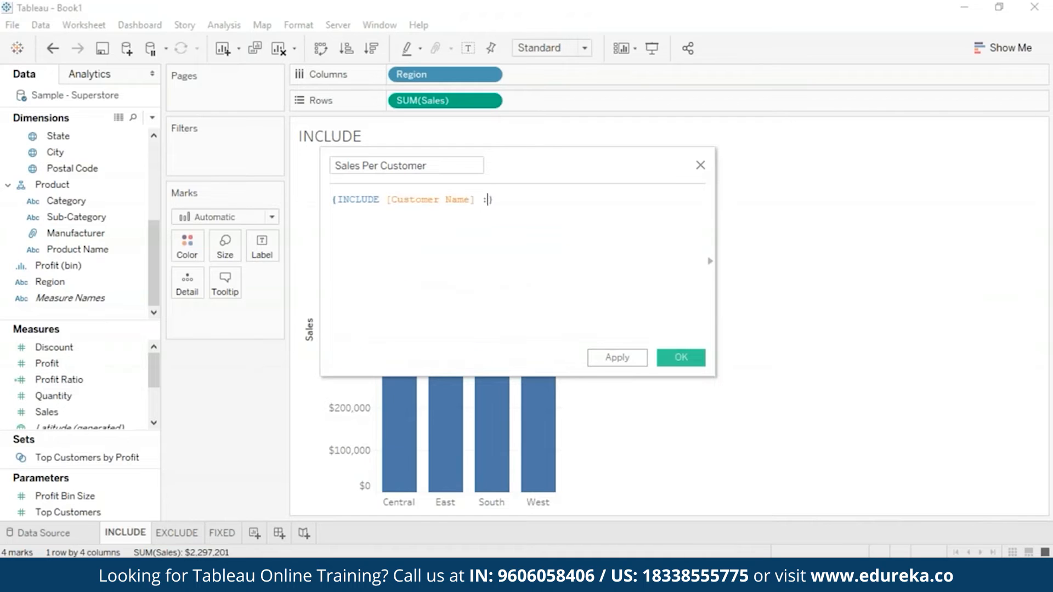
{"action": "type", "text": "[Sales]"}
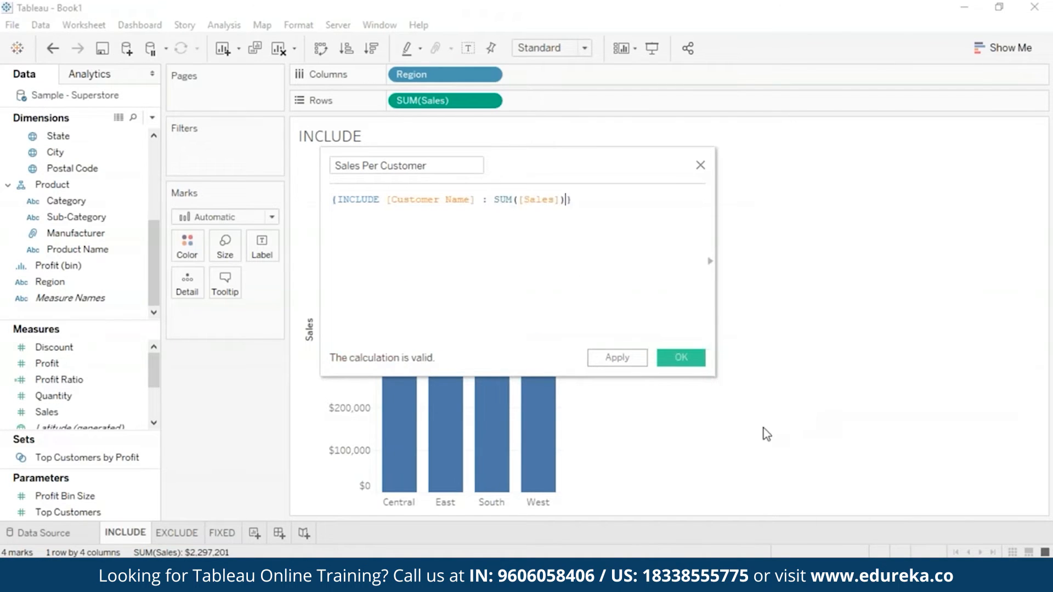
{"action": "left_click", "coordinate": [599, 359]}
{"action": "left_click", "coordinate": [689, 365]}
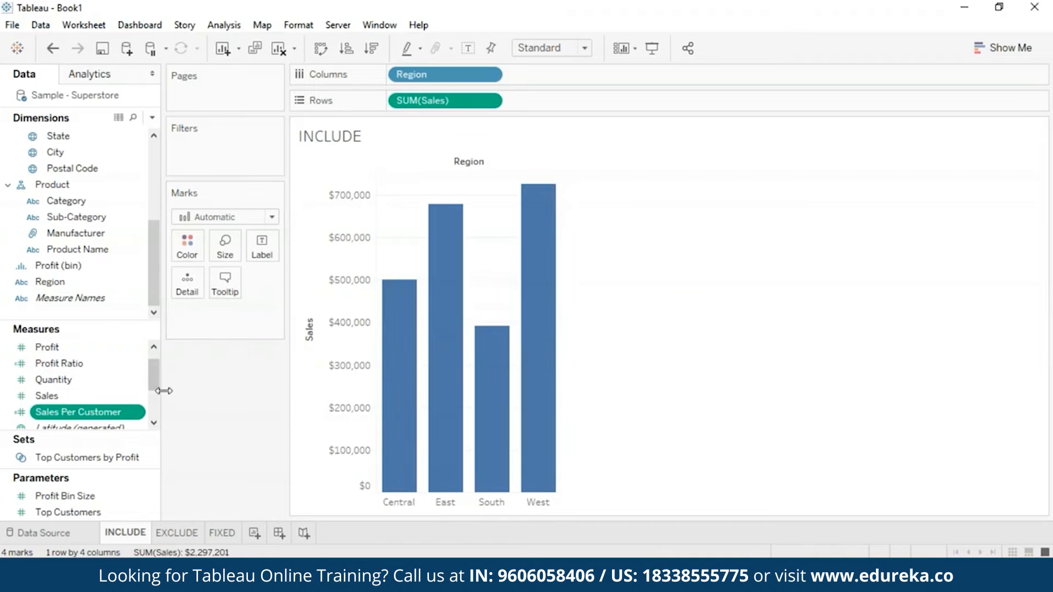
- Add Sales Per Customer to the rows ahead of SUM(Sales) and aggregate it as an average
{"action": "scroll", "coordinate": [82, 390], "scroll_direction": "down", "scroll_amount": 1}
{"action": "left_click", "coordinate": [38, 395]}
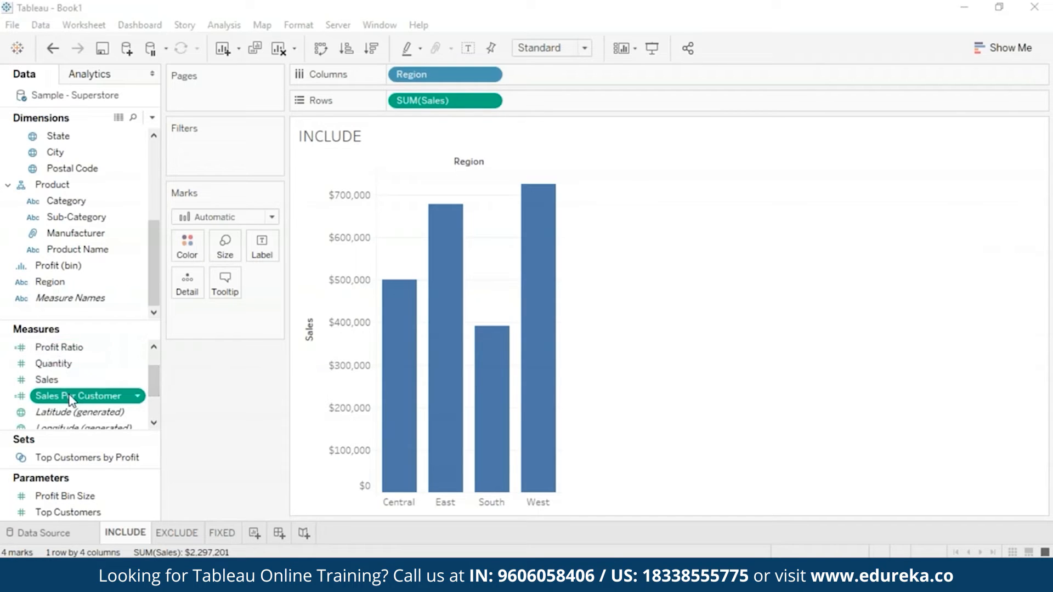
{"action": "left_click_drag", "start_coordinate": [71, 400], "coordinate": [351, 100]}
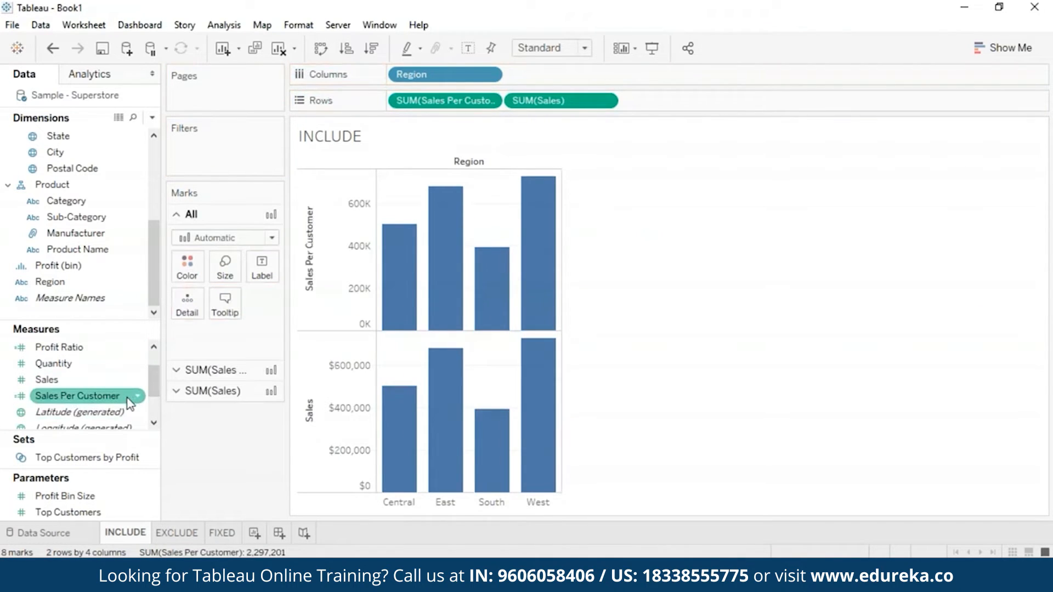
{"action": "left_click", "coordinate": [490, 103]}
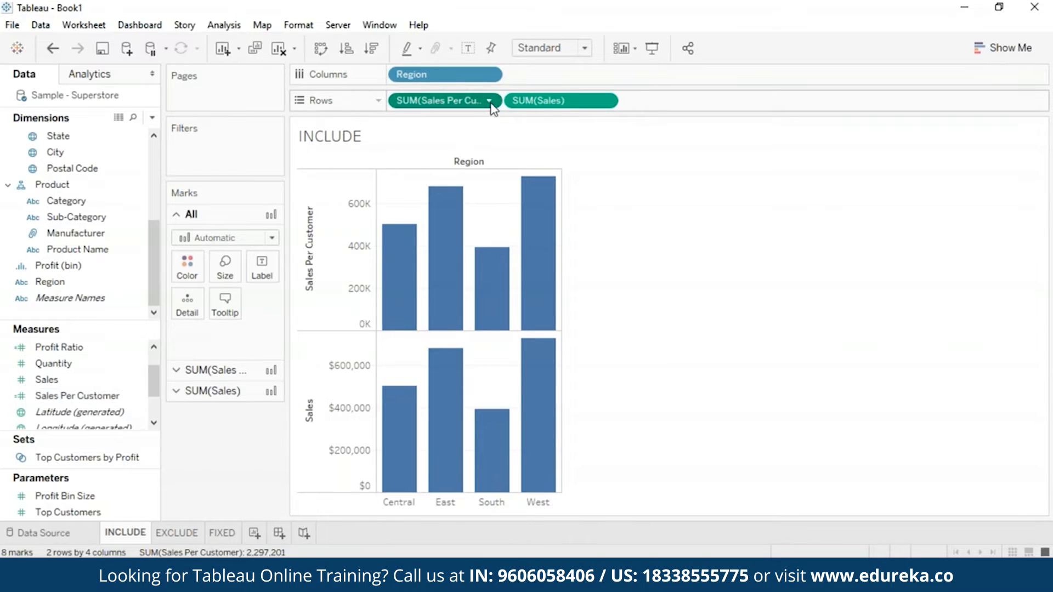
{"action": "mouse_move", "coordinate": [630, 242]}
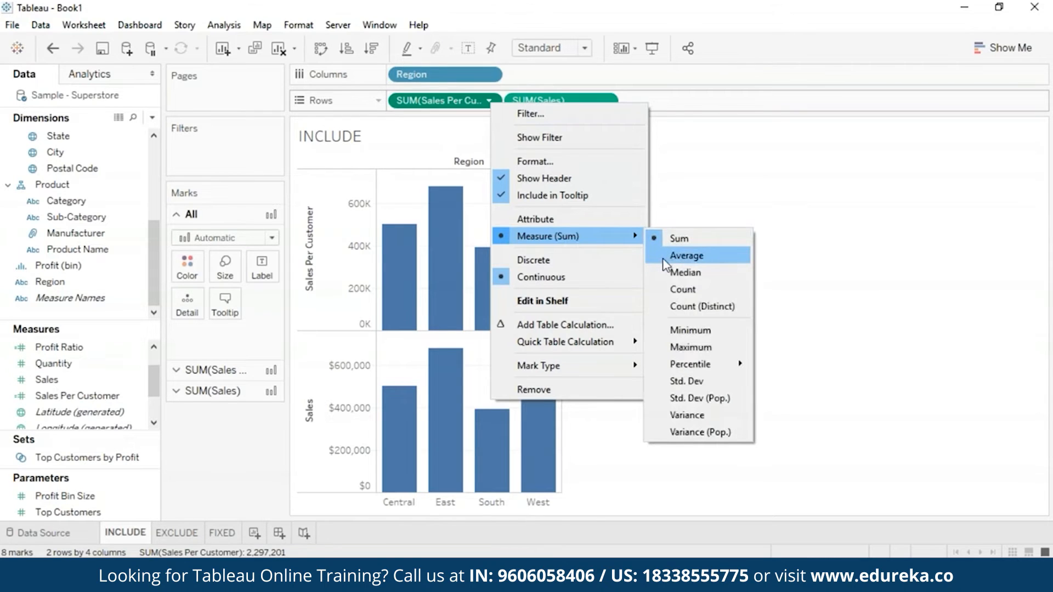
{"action": "left_click", "coordinate": [680, 257]}
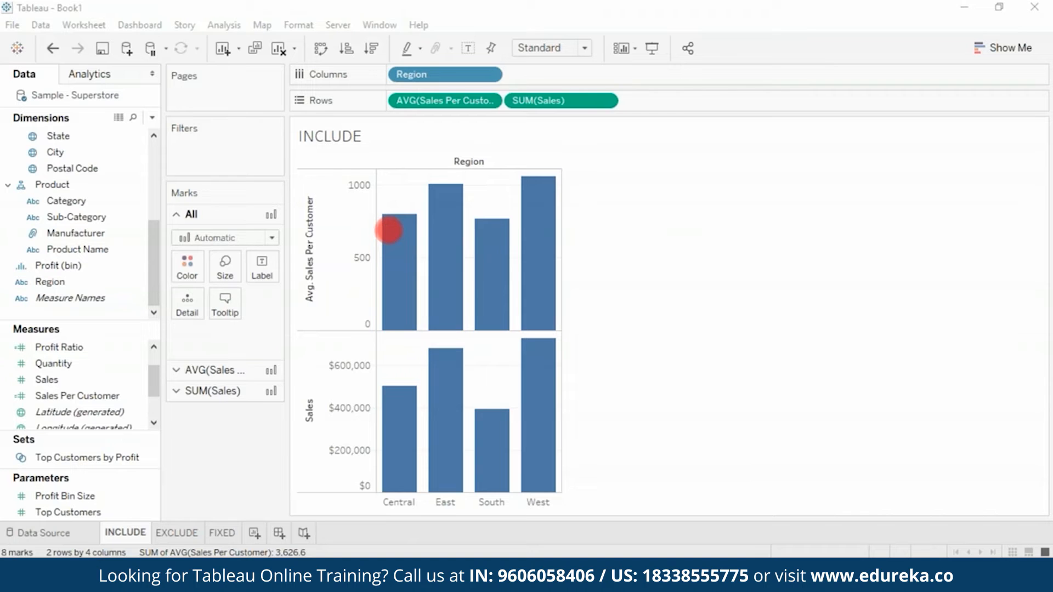
- On the EXCLUDE sheet, create a calculated field named Exclude Region with the formula {EXCLUDE [Region]: SUM([Sales])}
{"action": "left_click", "coordinate": [176, 532]}
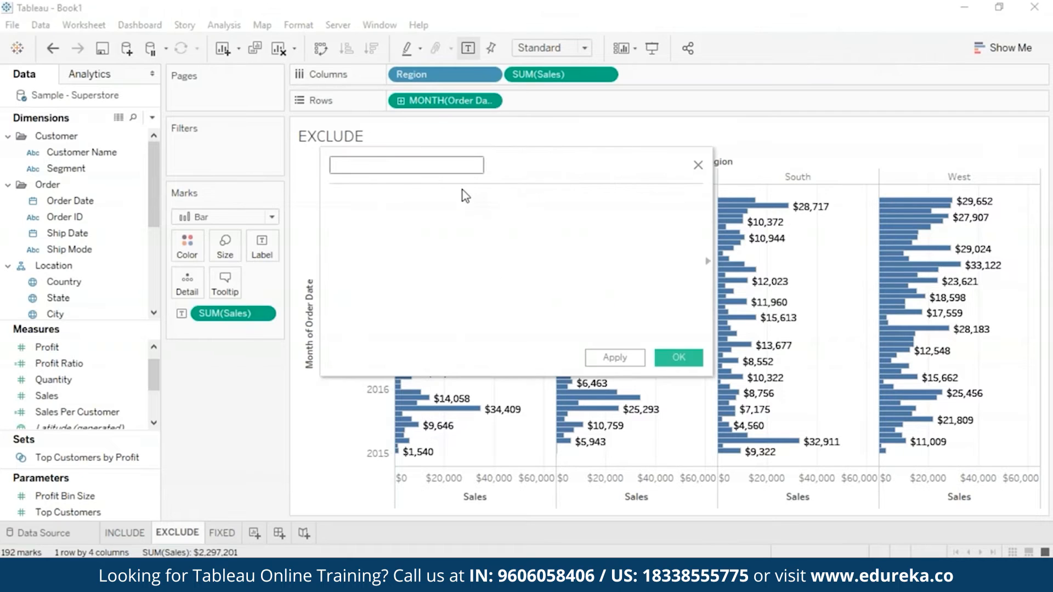
{"action": "type", "text": "Exclude Region"}
{"action": "left_click", "coordinate": [468, 200]}
{"action": "type", "text": "{EX"}
{"action": "key", "text": "Return"}
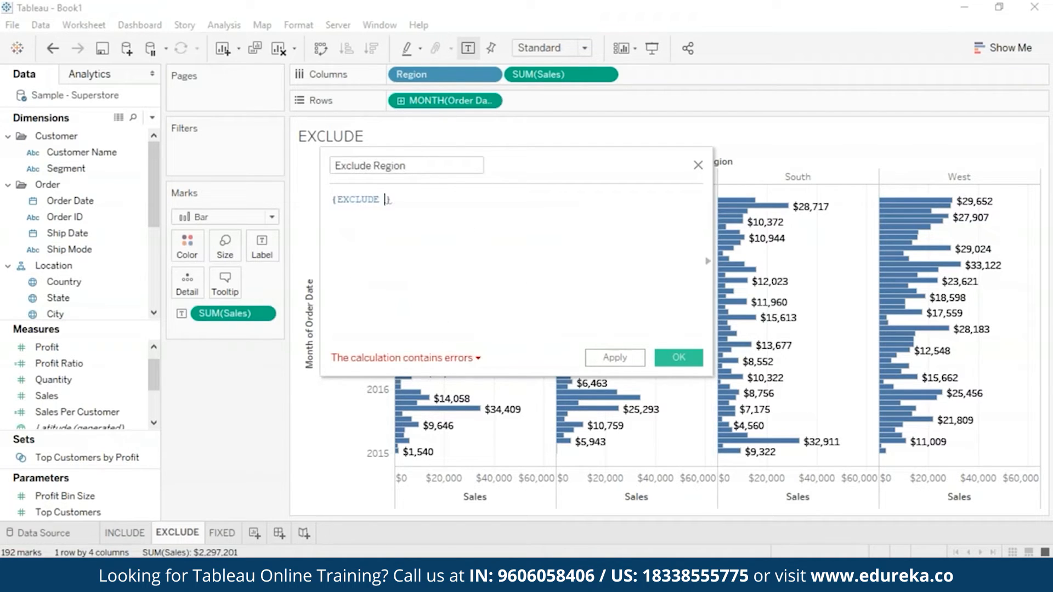
{"action": "type", "text": "[Re"}
{"action": "key", "text": "Return"}
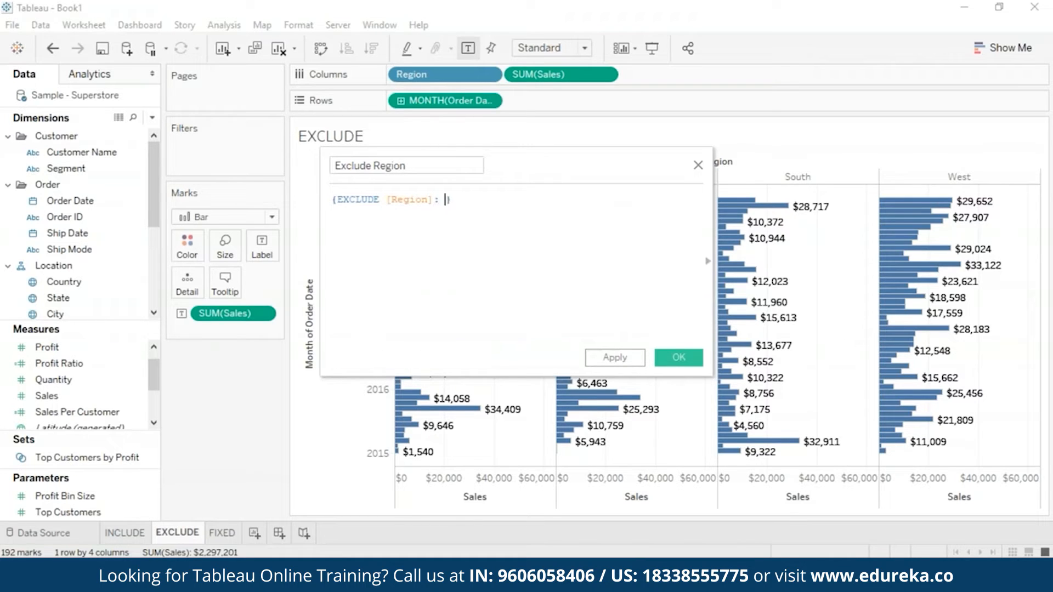
{"action": "type", "text": ": SU"}
{"action": "key", "text": "Down"}
{"action": "key", "text": "Return"}
{"action": "type", "text": "["}
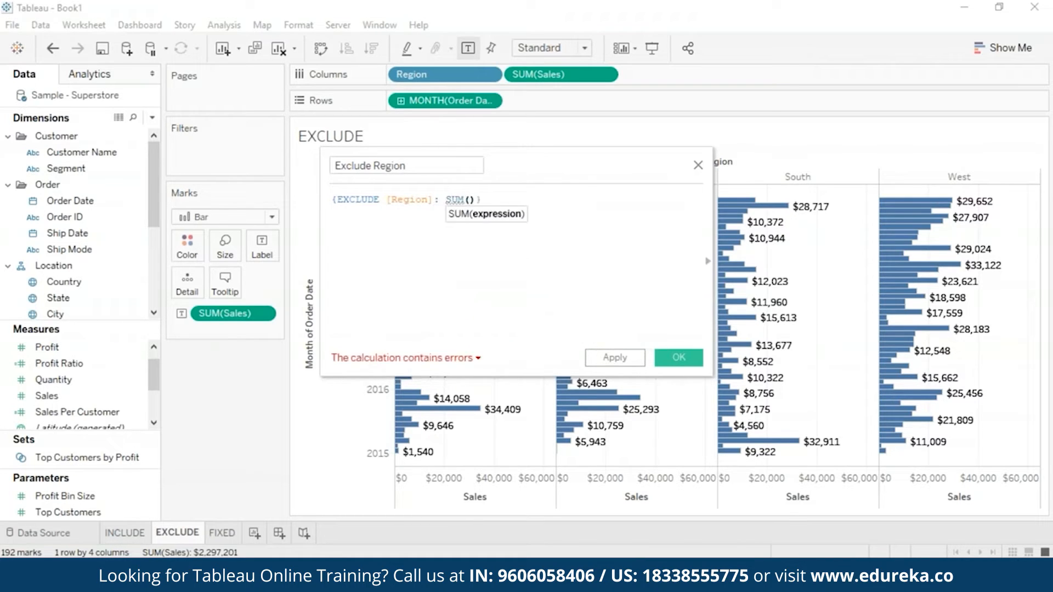
{"action": "type", "text": "S"}
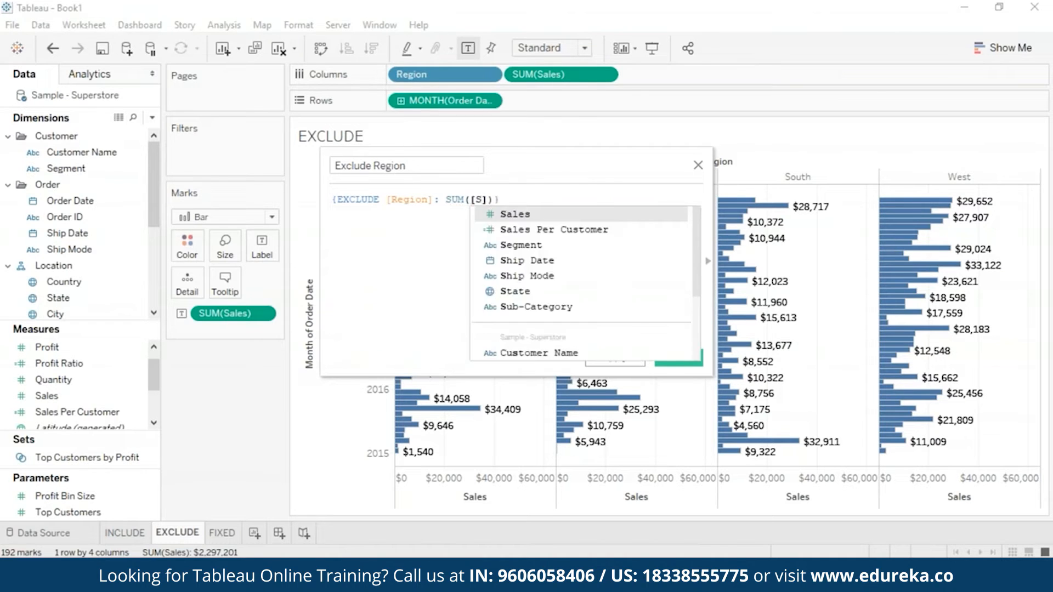
{"action": "key", "text": "Return"}
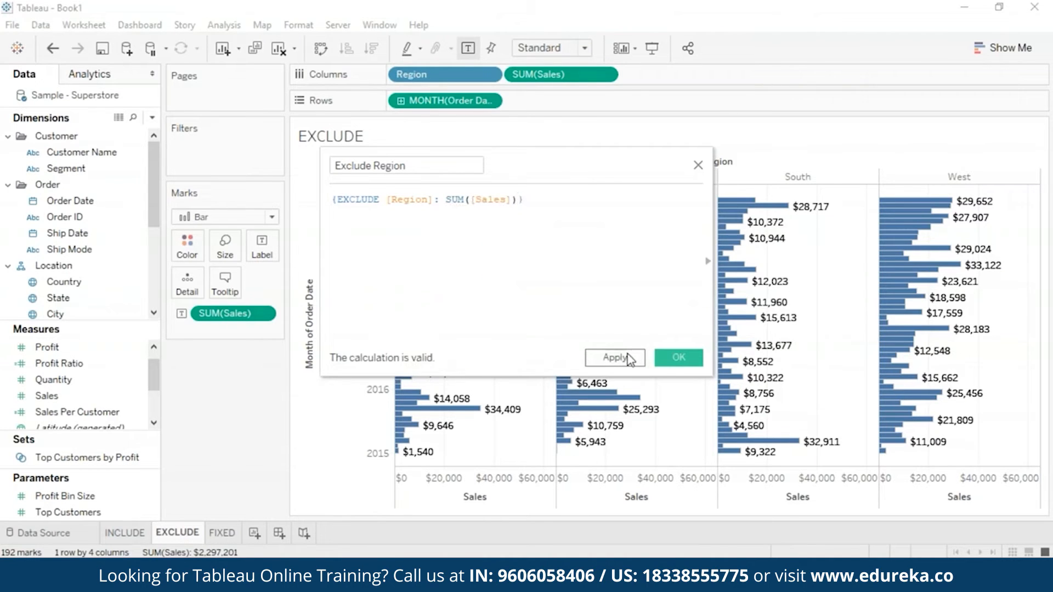
{"action": "left_click", "coordinate": [679, 358]}
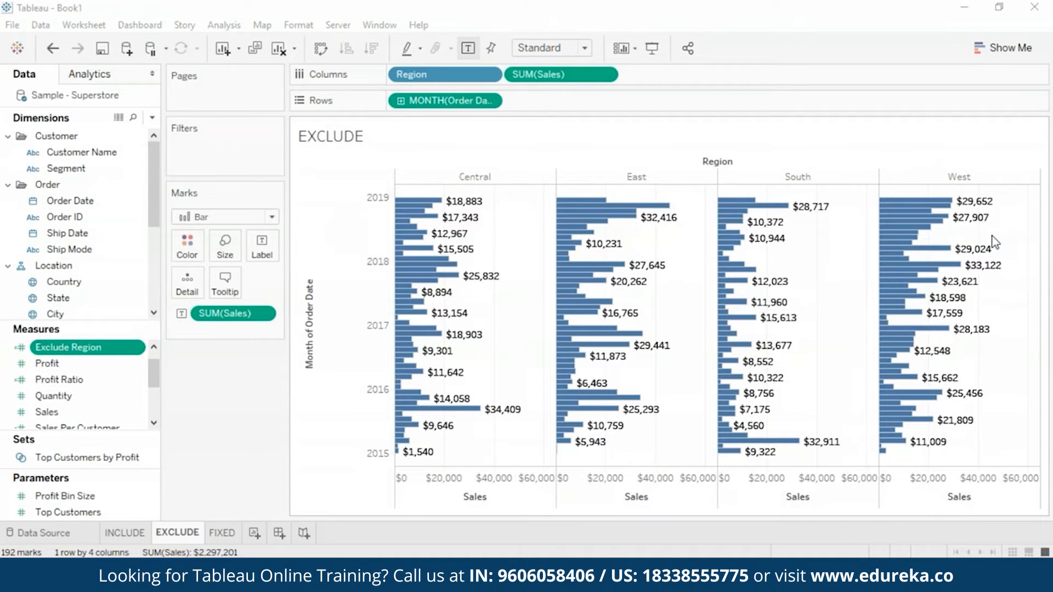
- Color the bars by Exclude Region using the Orange-Blue Diverging palette
{"action": "left_click_drag", "start_coordinate": [105, 354], "coordinate": [187, 245]}
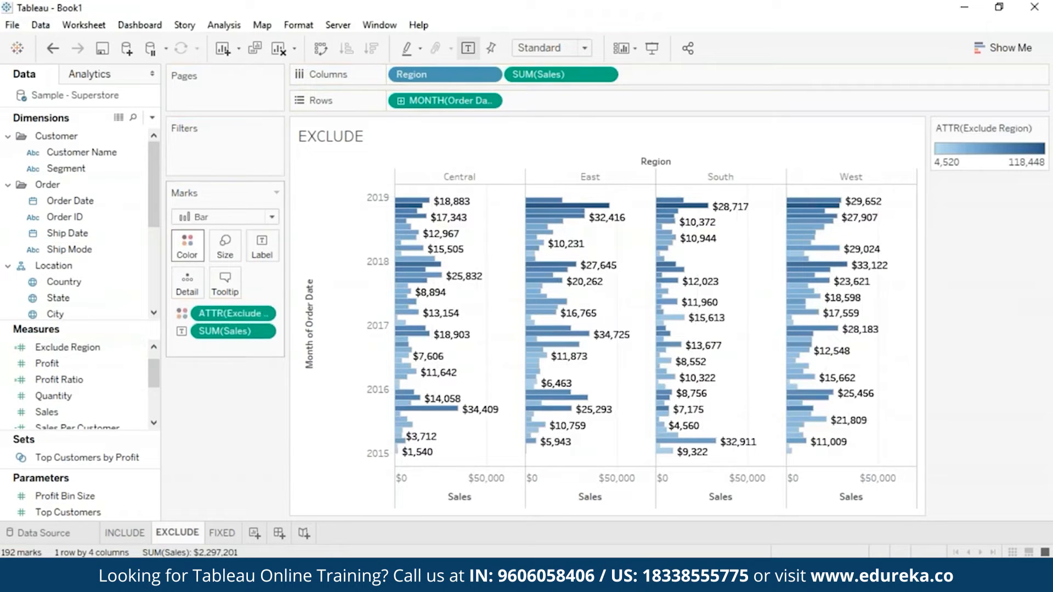
{"action": "left_click", "coordinate": [193, 254]}
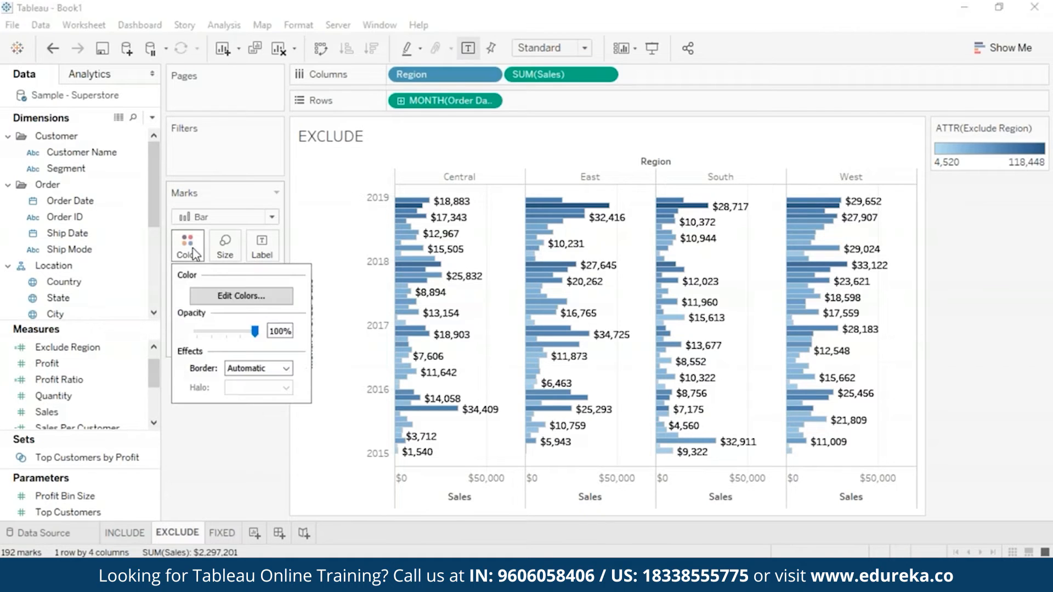
{"action": "left_click", "coordinate": [271, 303]}
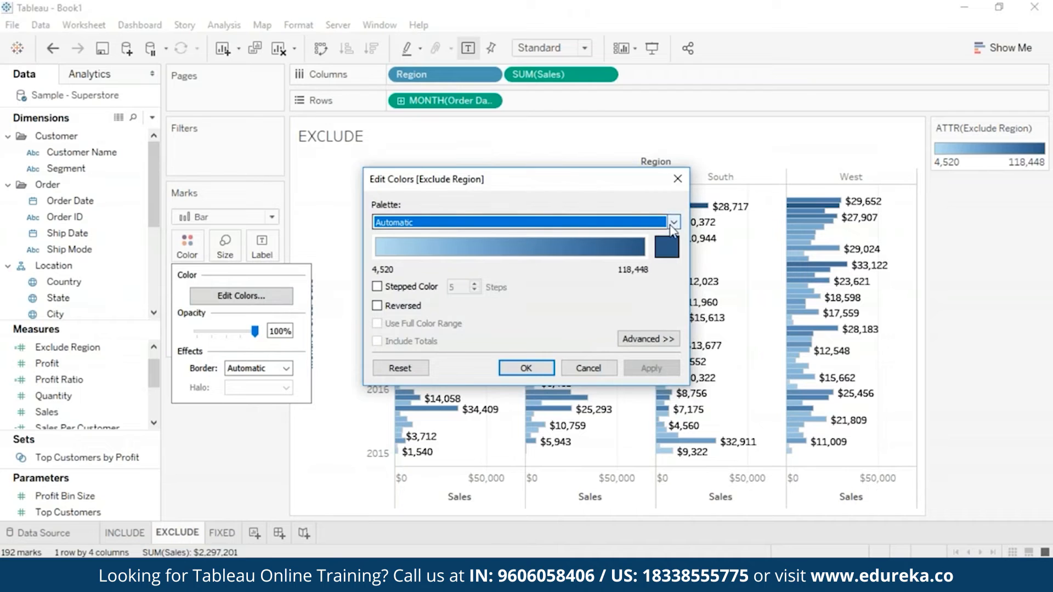
{"action": "left_click", "coordinate": [674, 222]}
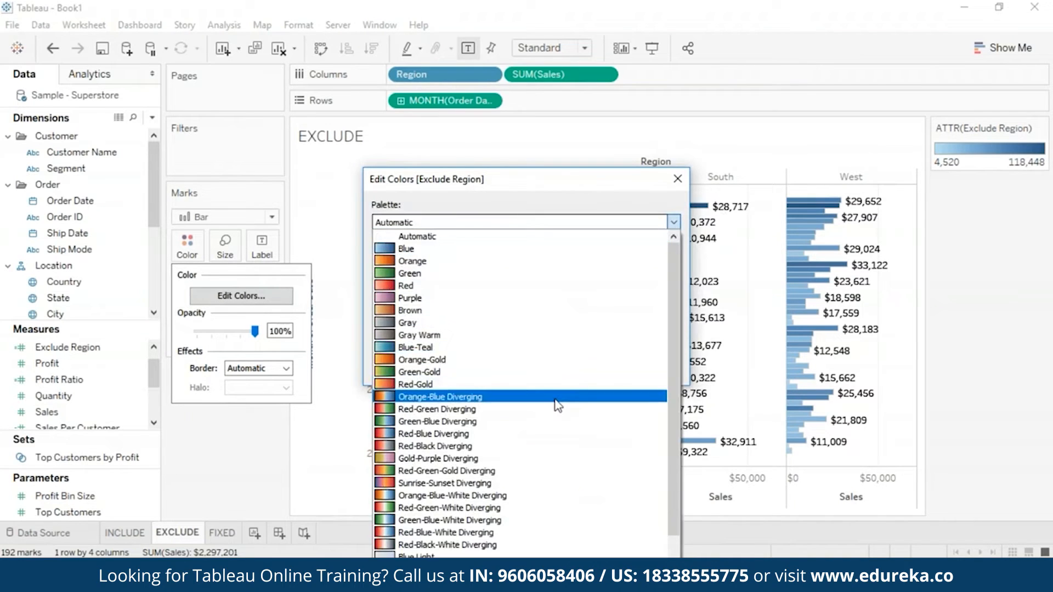
{"action": "left_click", "coordinate": [558, 396]}
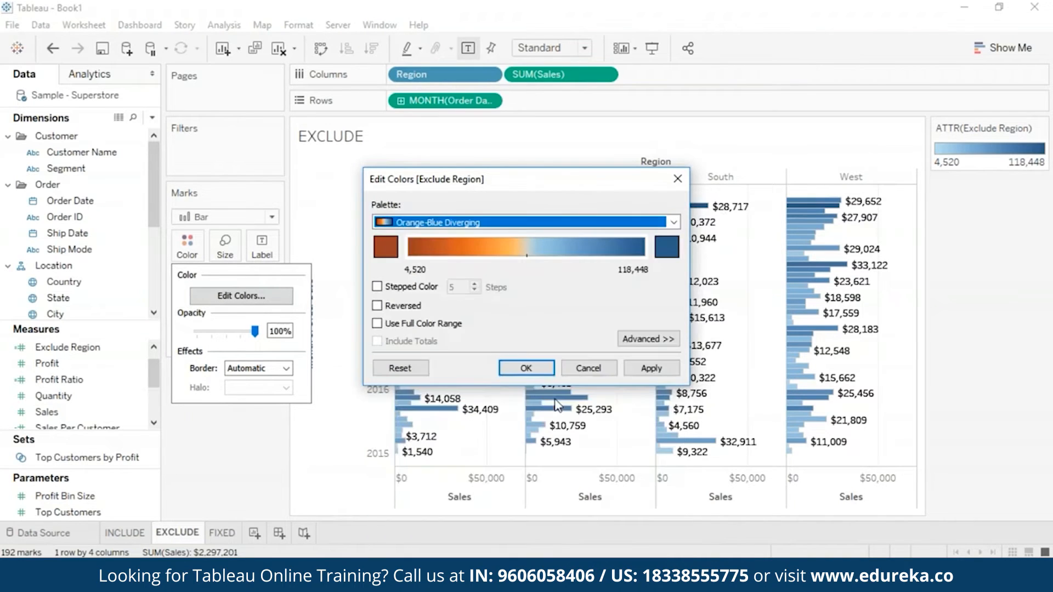
{"action": "left_click", "coordinate": [651, 369]}
{"action": "left_click", "coordinate": [514, 370]}
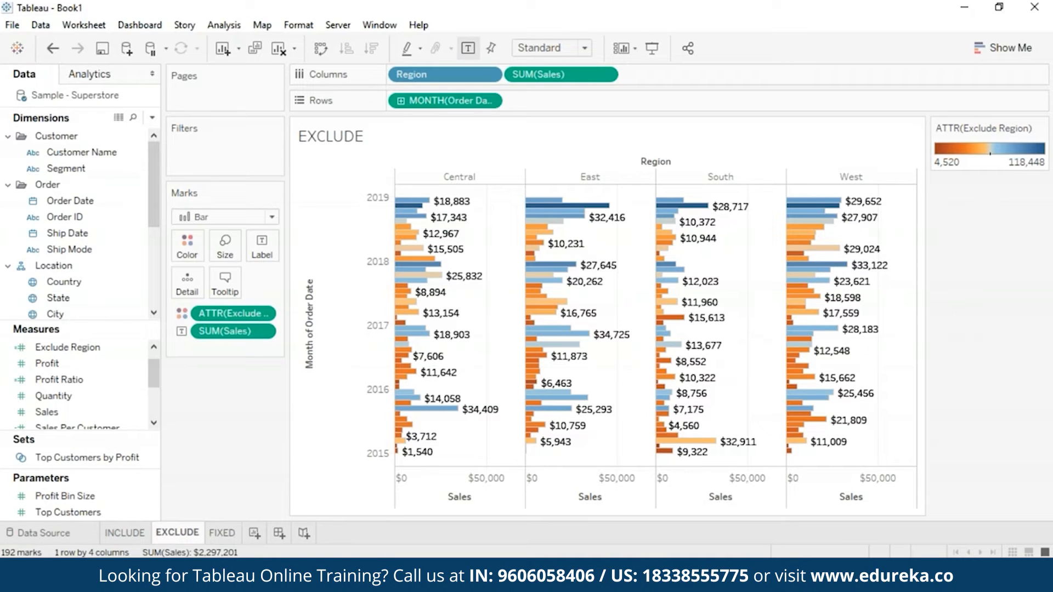
- On the FIXED sheet, create a calculated field named Sales By Region with the formula {FIXED [Region]: SUM([Sales])}
{"action": "key", "text": "ctrl+Tab"}
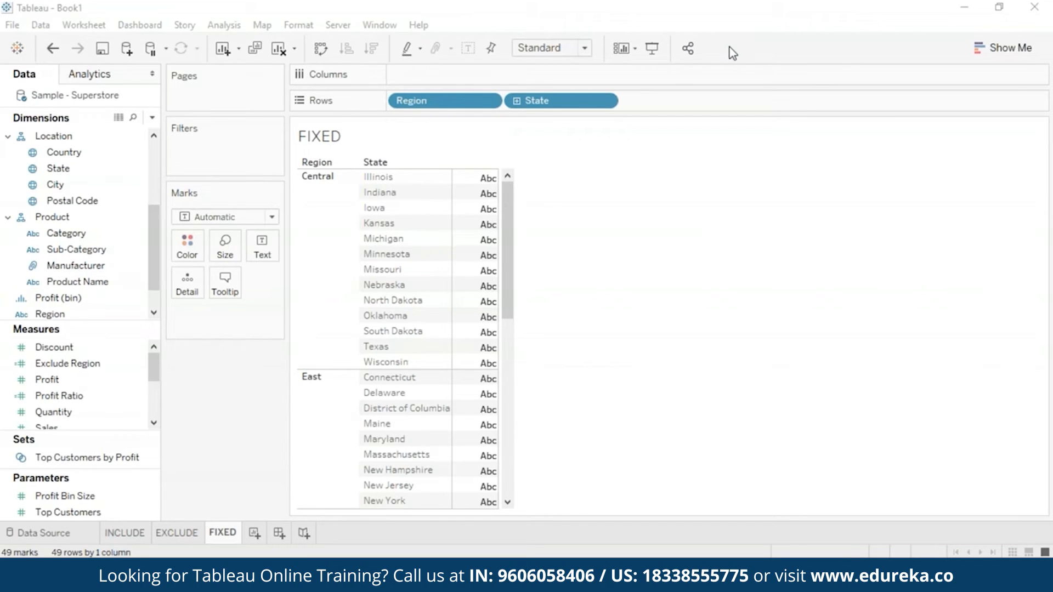
{"action": "left_click", "coordinate": [225, 25]}
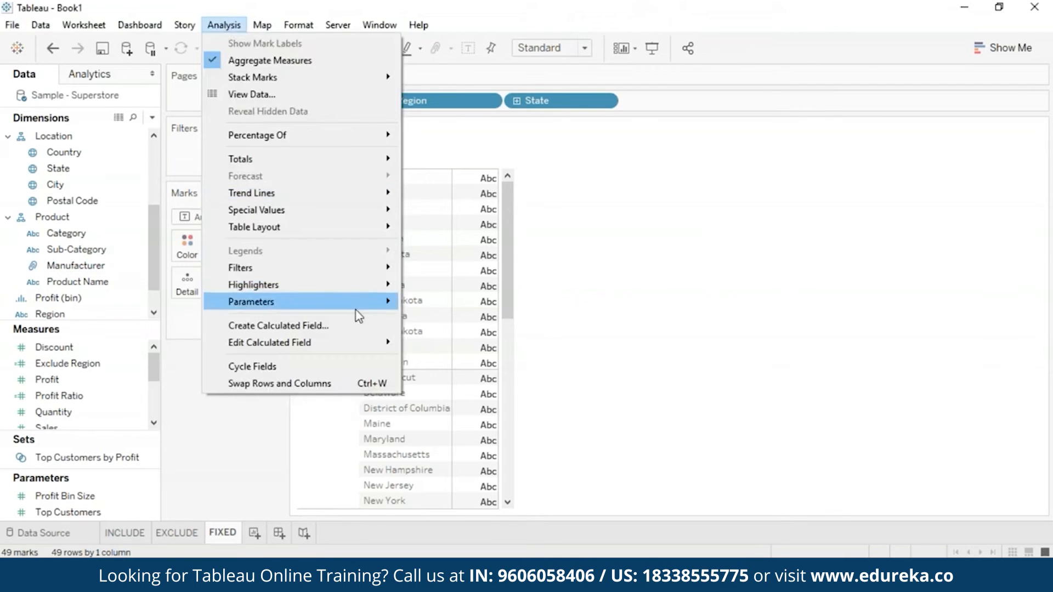
{"action": "left_click", "coordinate": [350, 325]}
{"action": "type", "text": "Sales"}
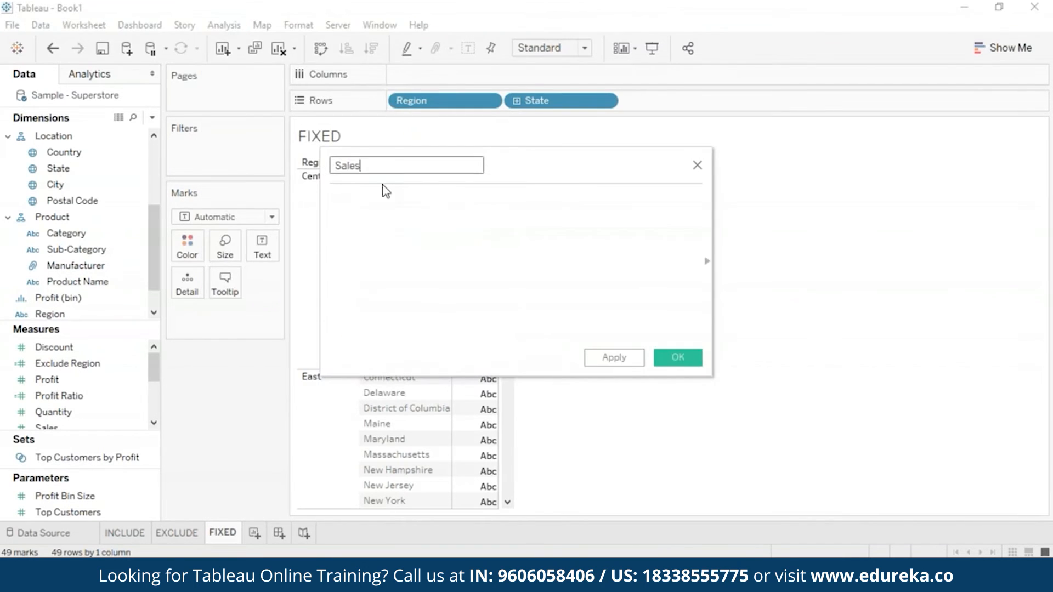
{"action": "type", "text": " By Region"}
{"action": "left_click", "coordinate": [383, 187]}
{"action": "type", "text": "{FIXED [Region]: SUM([Sa"}
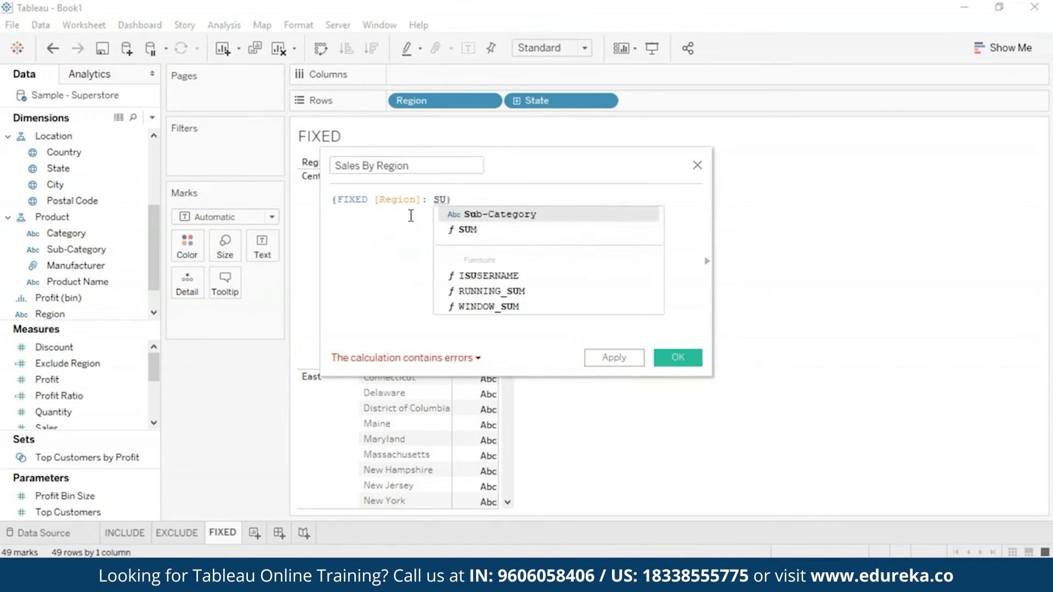
{"action": "key", "text": "Return"}
{"action": "left_click", "coordinate": [676, 359]}
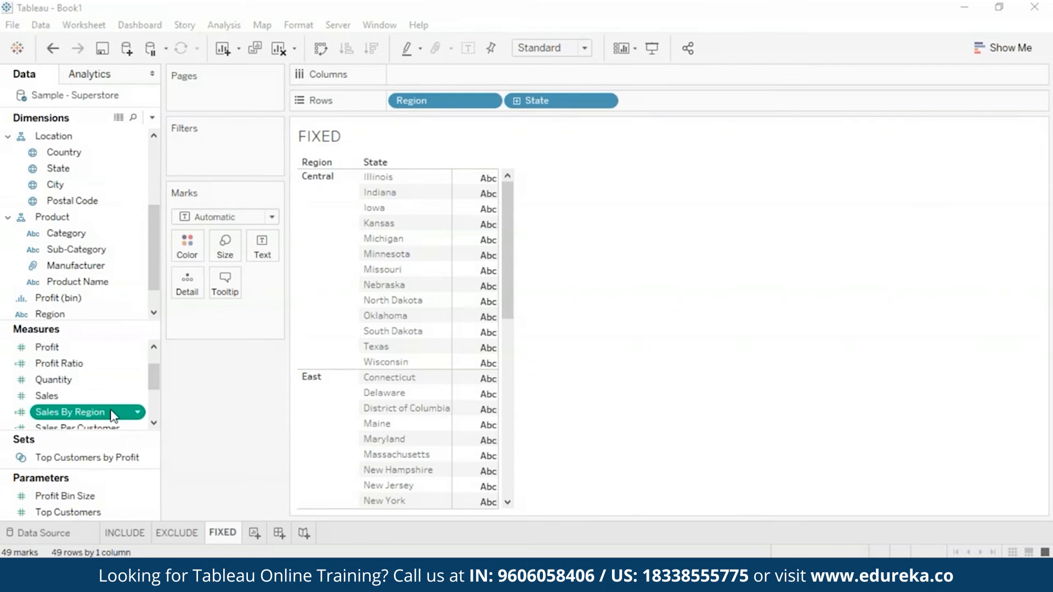
- Show Sales By Region as the text value for each state in the table and look through the rows
{"action": "left_click_drag", "start_coordinate": [110, 411], "coordinate": [263, 246]}
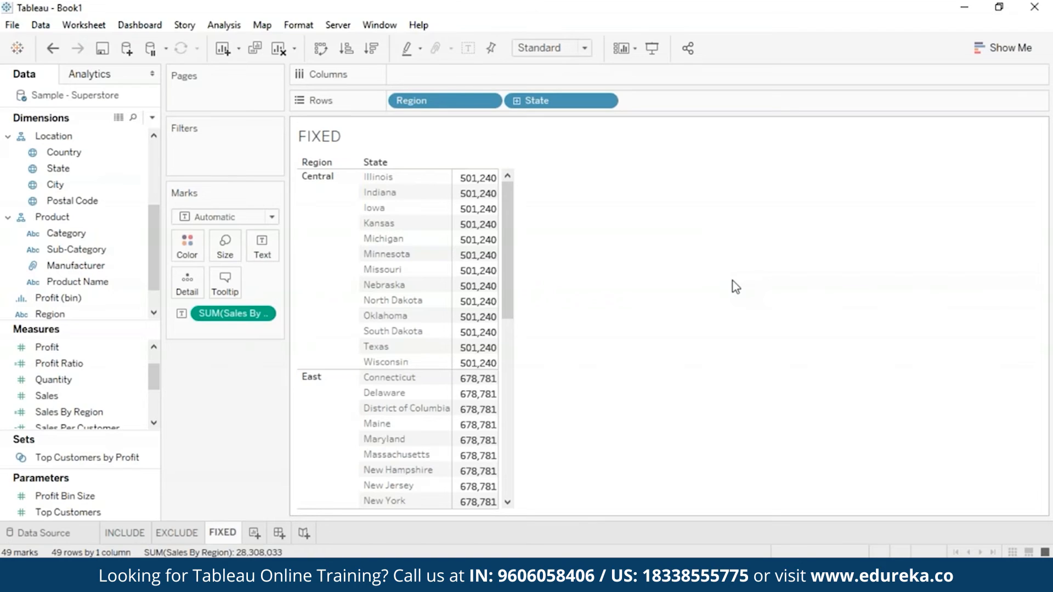
{"action": "scroll", "coordinate": [501, 235], "scroll_direction": "down", "scroll_amount": 1}
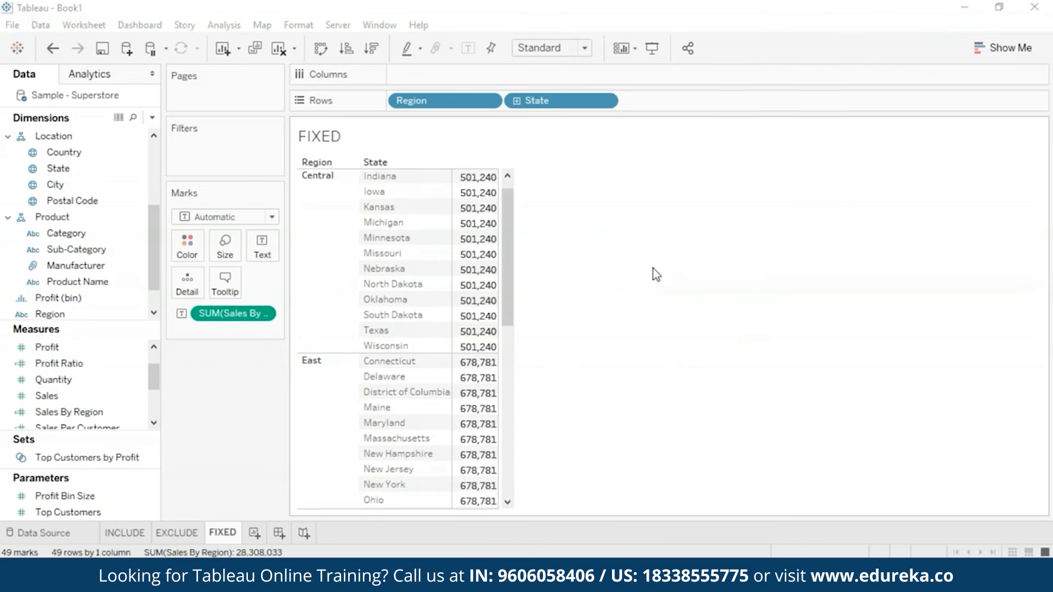